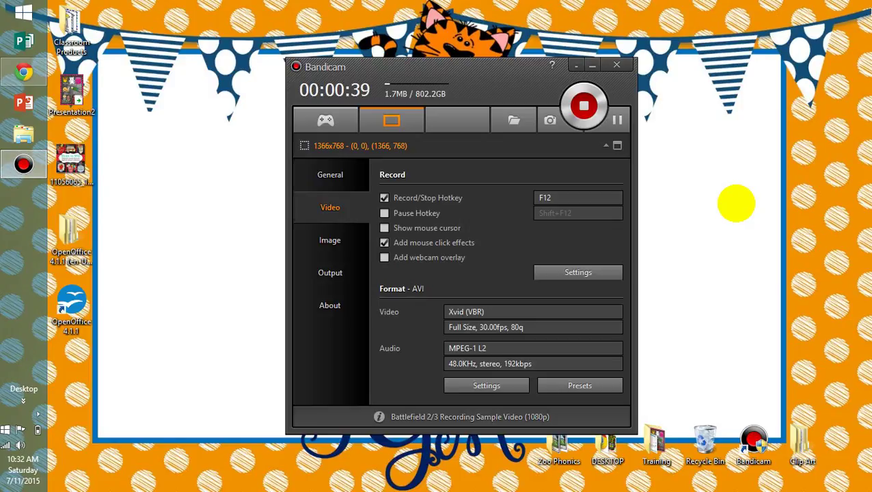
Step: Launch OpenOffice and take the Presentation Wizard through Empty presentation and the <Original> design
{"action": "left_click", "coordinate": [576, 64]}
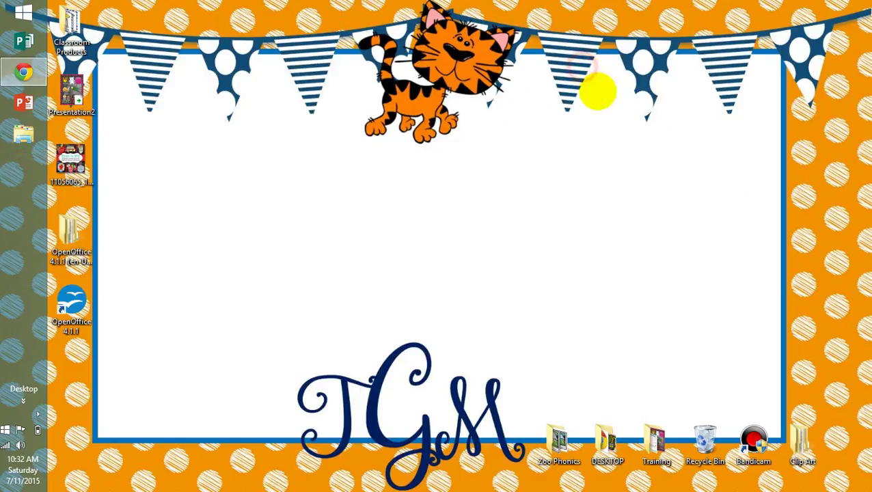
{"action": "double_click", "coordinate": [72, 303]}
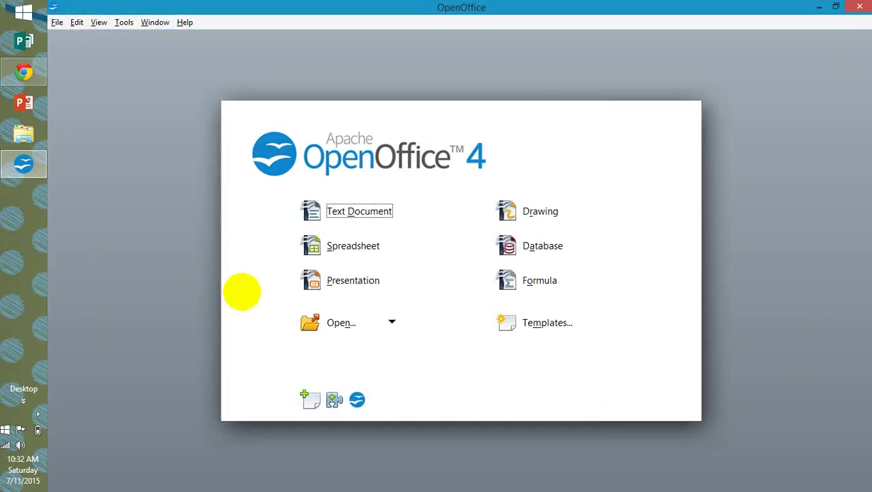
{"action": "left_click", "coordinate": [354, 284]}
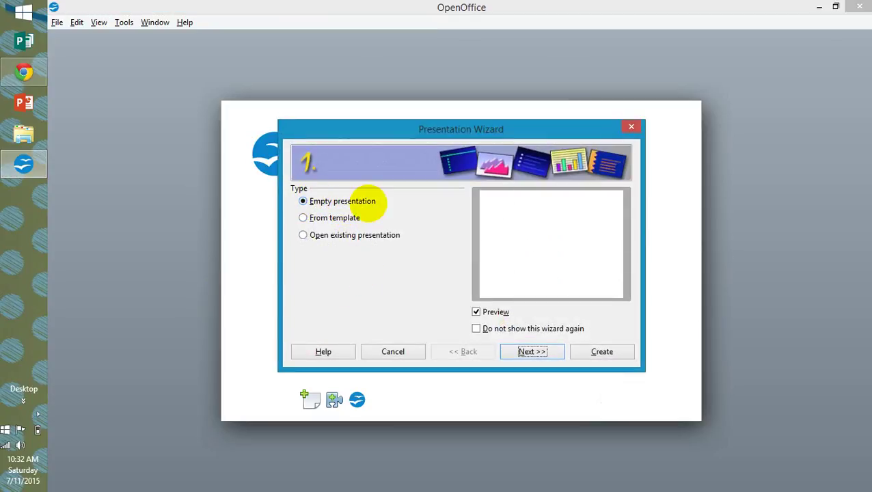
{"action": "left_click", "coordinate": [533, 352]}
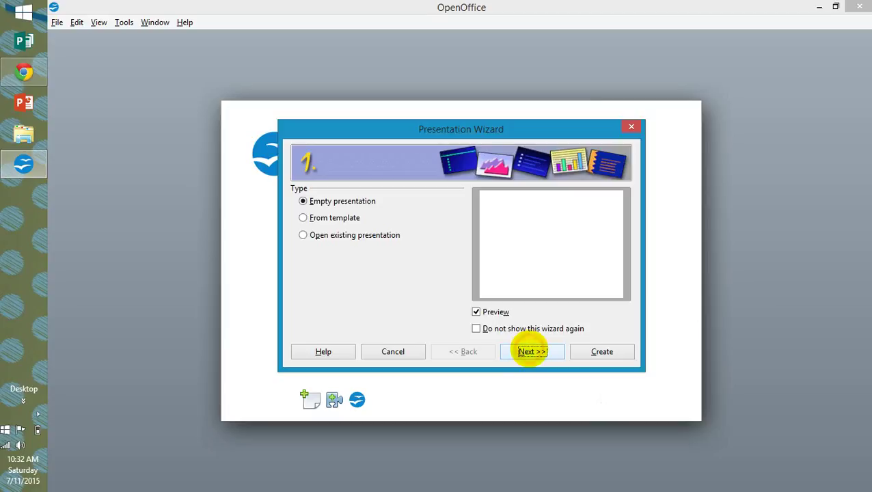
{"action": "left_click", "coordinate": [344, 222]}
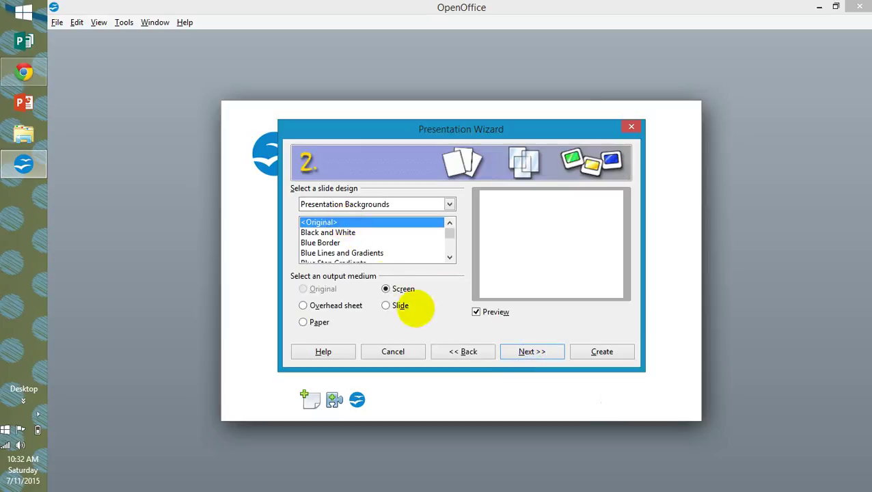
{"action": "left_click", "coordinate": [533, 351]}
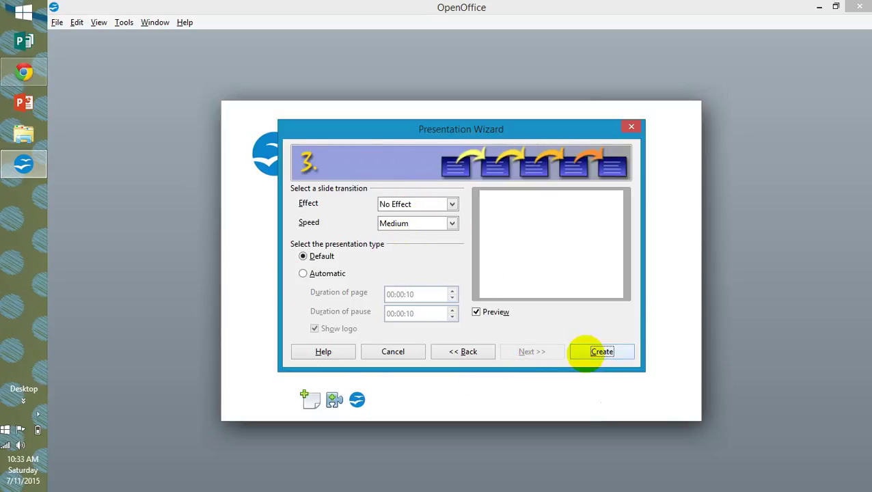
Step: Create the Untitled 1 presentation, close the Properties panel, and delete the title and text placeholders
{"action": "left_click", "coordinate": [592, 353]}
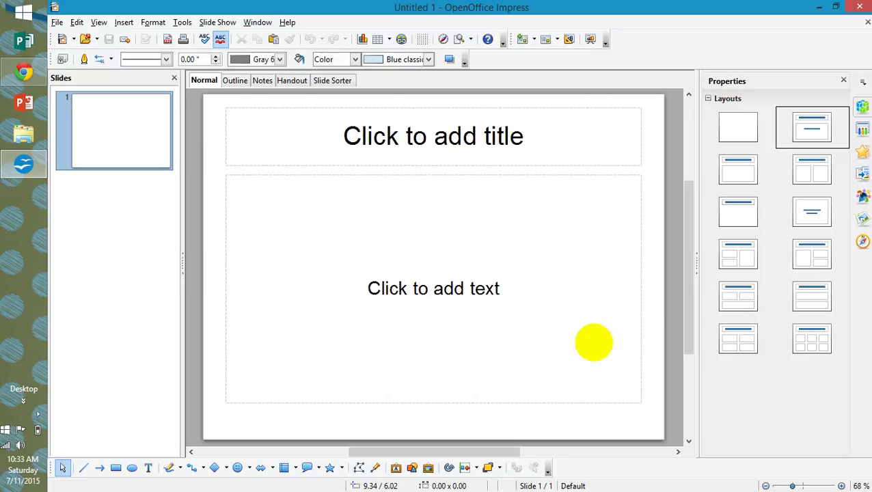
{"action": "left_click", "coordinate": [842, 82]}
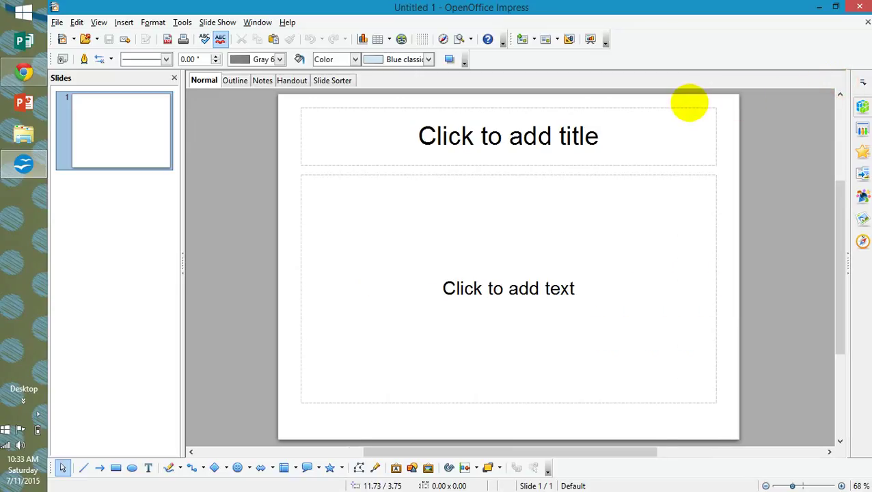
{"action": "left_click", "coordinate": [685, 109]}
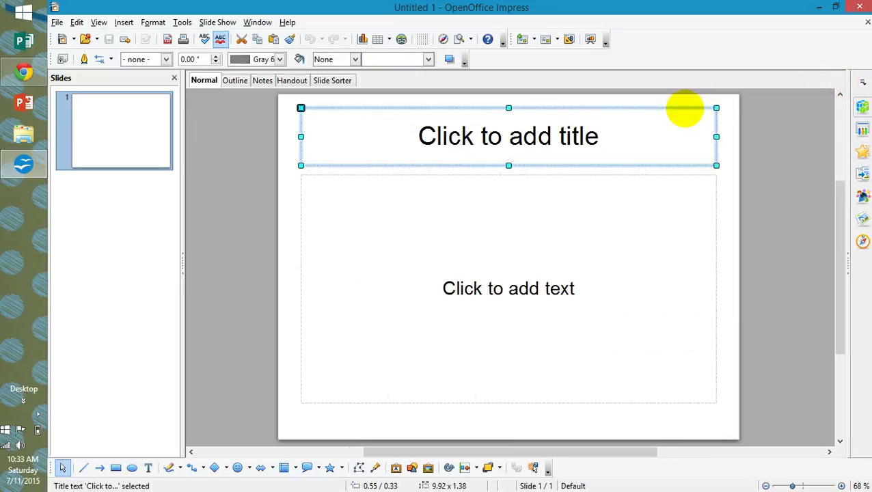
{"action": "key", "text": "Delete"}
{"action": "left_click", "coordinate": [668, 173]}
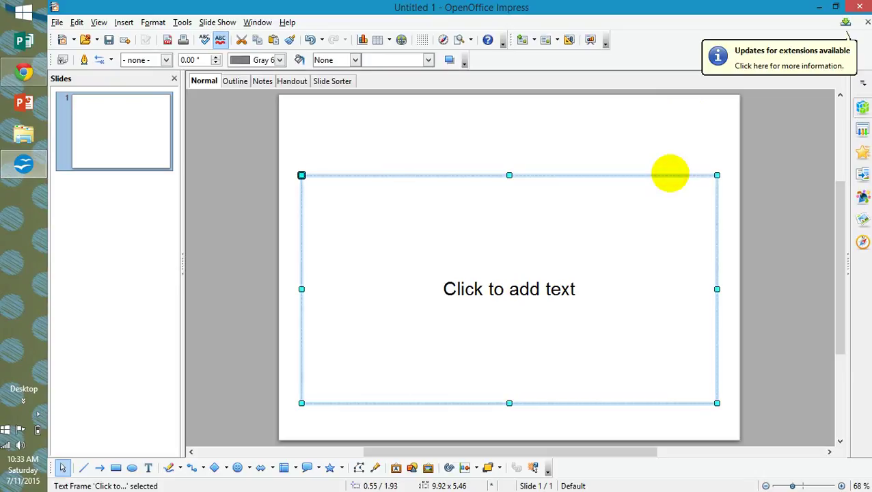
{"action": "key", "text": "Delete"}
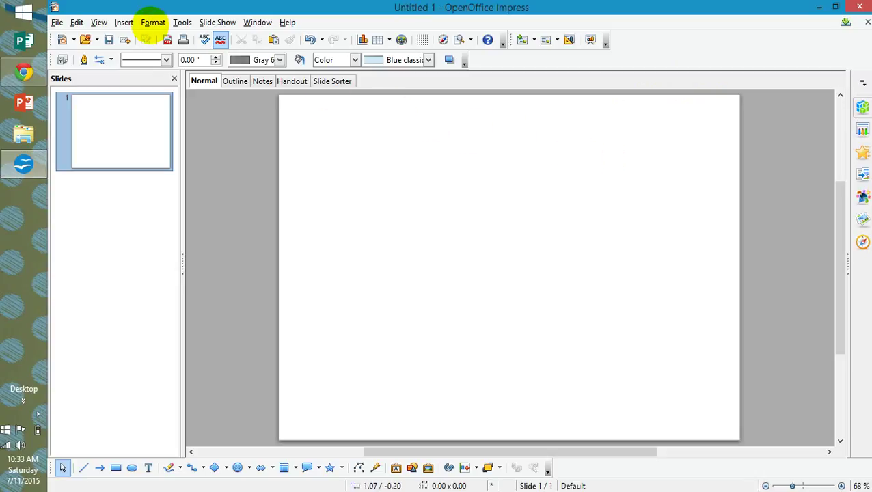
Step: Change the page format to Letter paper in Portrait orientation via Format > Page
{"action": "left_click", "coordinate": [153, 22]}
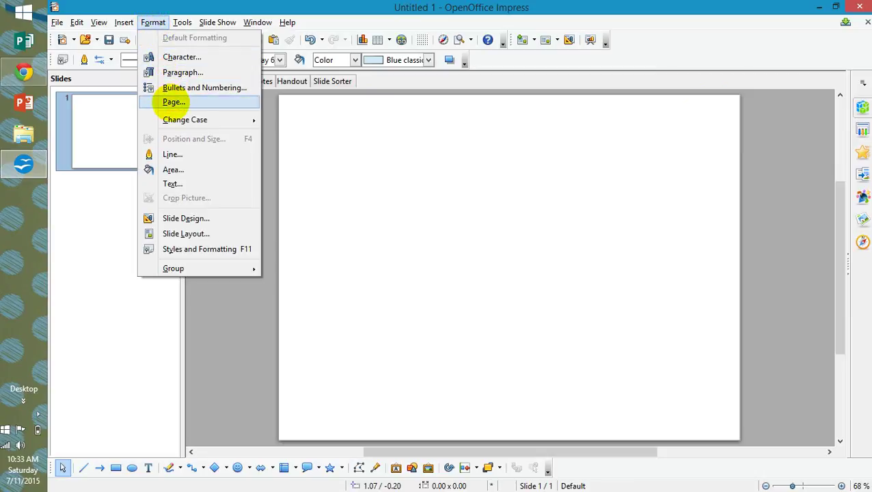
{"action": "left_click", "coordinate": [174, 103]}
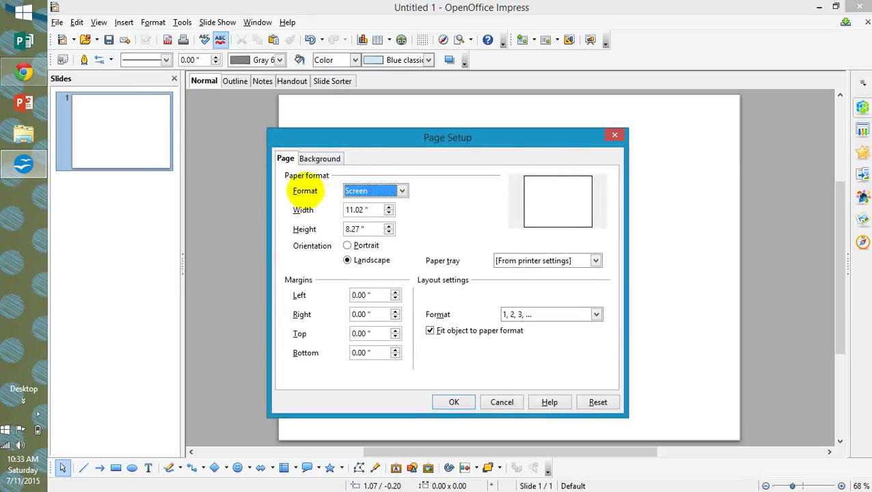
{"action": "left_click", "coordinate": [400, 191]}
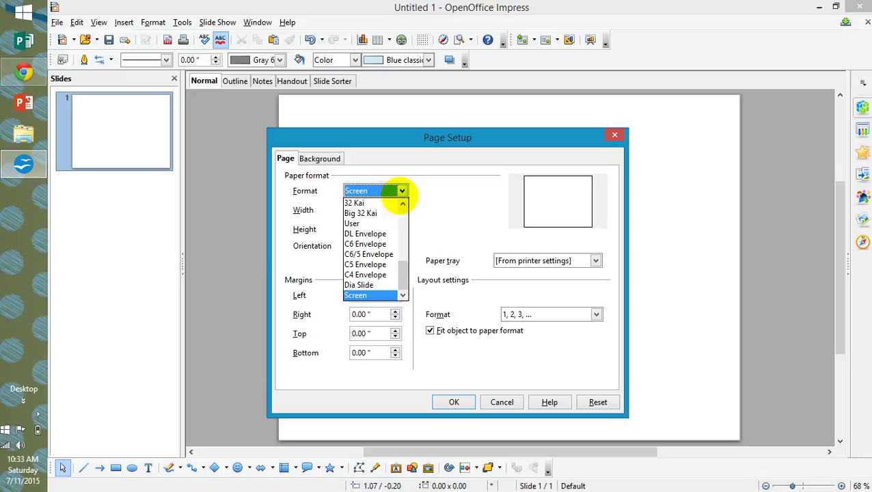
{"action": "left_click_drag", "start_coordinate": [399, 269], "coordinate": [397, 240]}
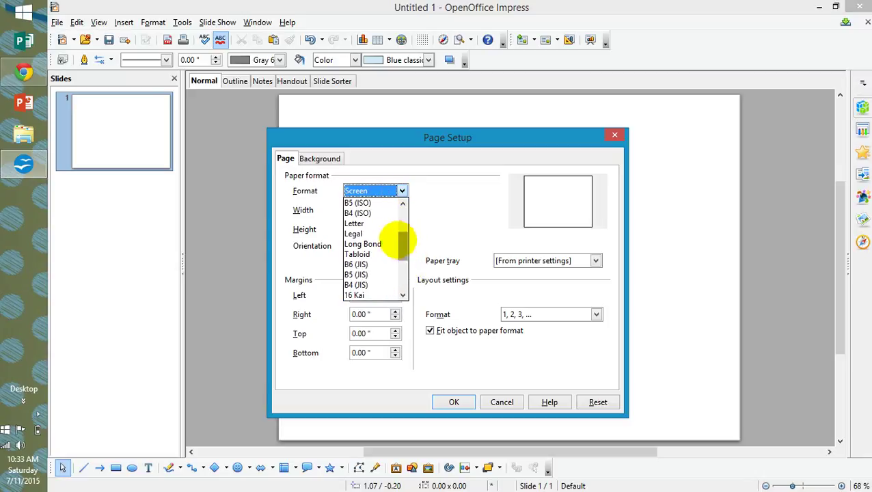
{"action": "left_click", "coordinate": [366, 223]}
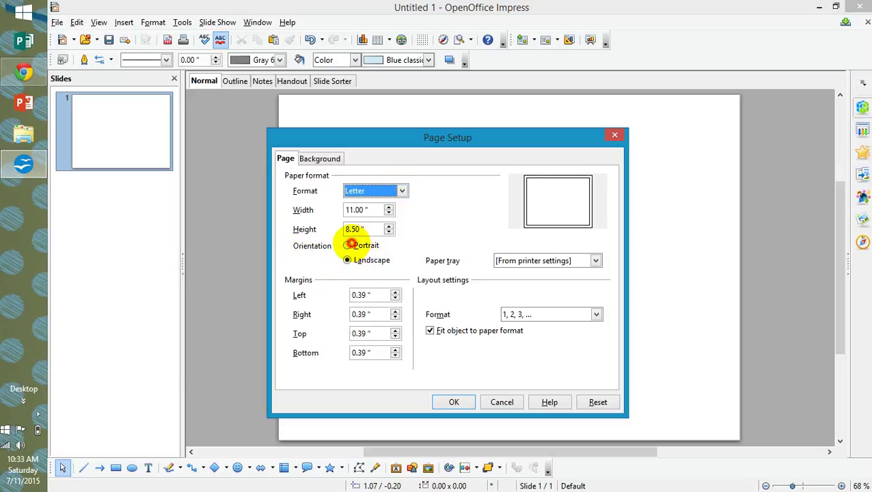
{"action": "left_click", "coordinate": [348, 245]}
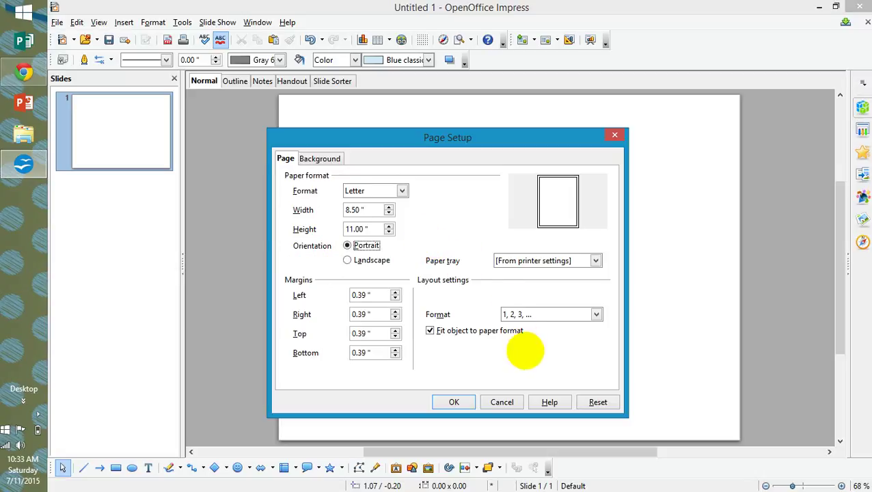
{"action": "left_click", "coordinate": [454, 402]}
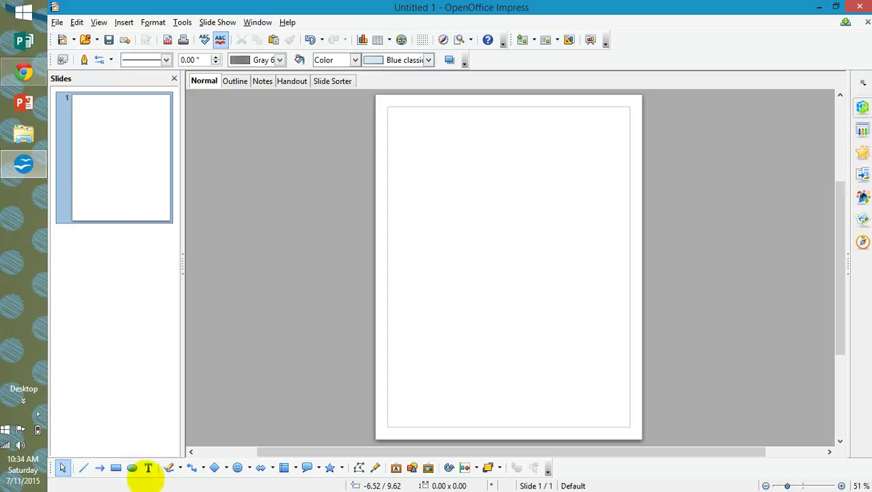
Step: Draw a text frame near the slide's top reading 'This is how you add text to your projects'
{"action": "left_click", "coordinate": [149, 469]}
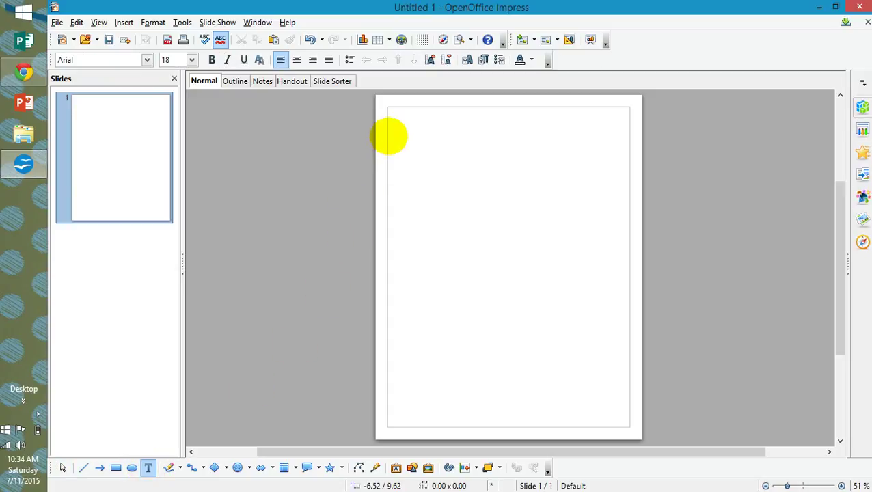
{"action": "left_click_drag", "start_coordinate": [388, 135], "coordinate": [624, 283]}
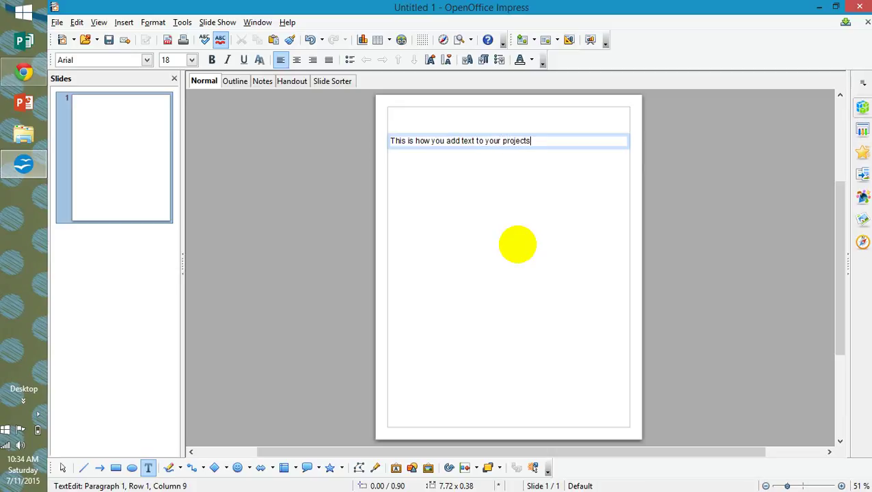
{"action": "left_click", "coordinate": [532, 141]}
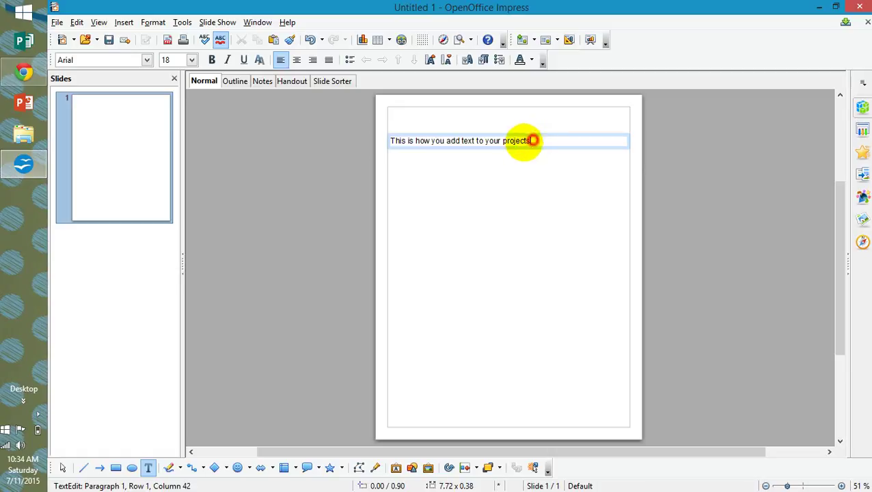
Step: Format the whole sentence as Comic Sans MS at 44 pt, centred in its box, then deselect
{"action": "left_click", "coordinate": [389, 140], "text": "shift"}
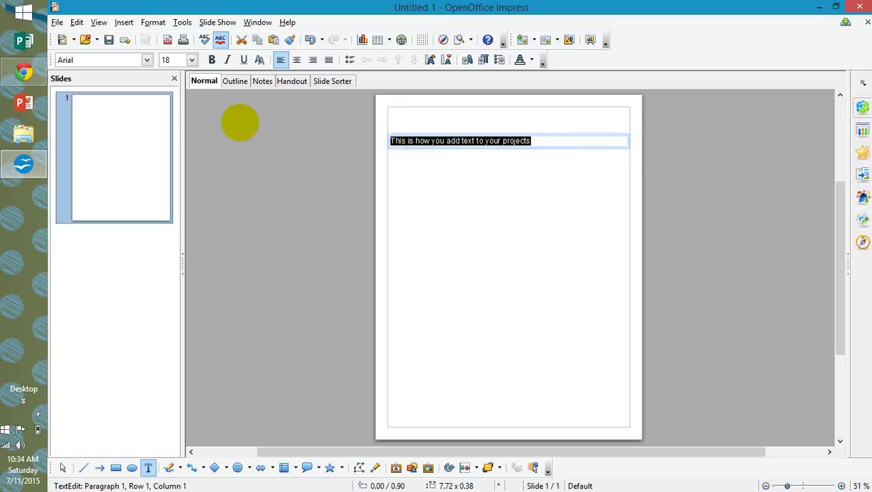
{"action": "left_click", "coordinate": [148, 60]}
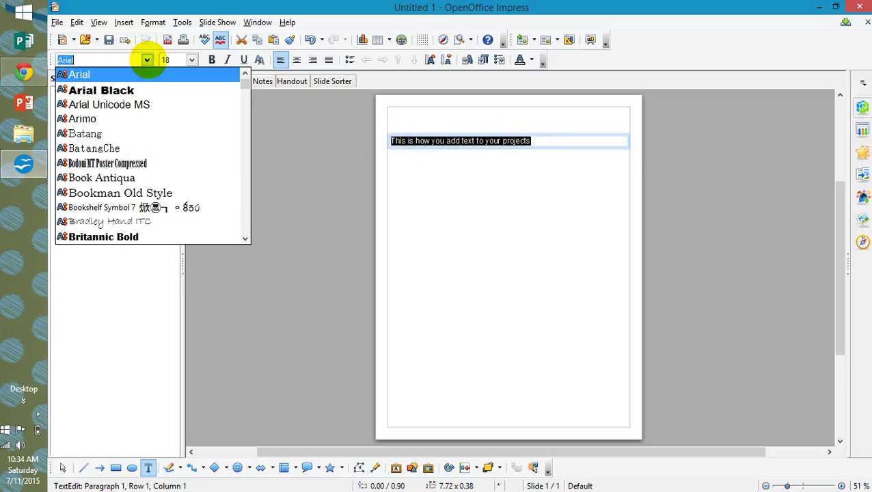
{"action": "mouse_move", "coordinate": [243, 85]}
{"action": "left_mouse_down"}
{"action": "mouse_move", "coordinate": [244, 160]}
{"action": "mouse_move", "coordinate": [239, 94]}
{"action": "left_mouse_up"}
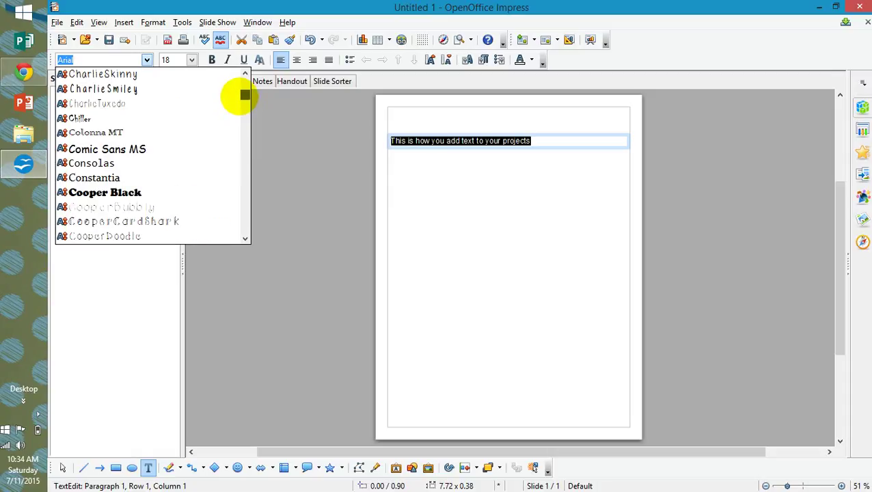
{"action": "left_click", "coordinate": [195, 146]}
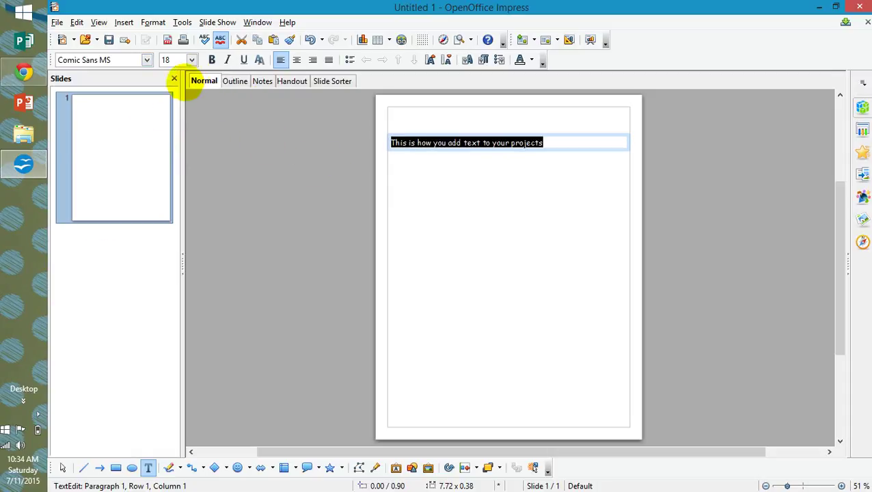
{"action": "left_click", "coordinate": [191, 60]}
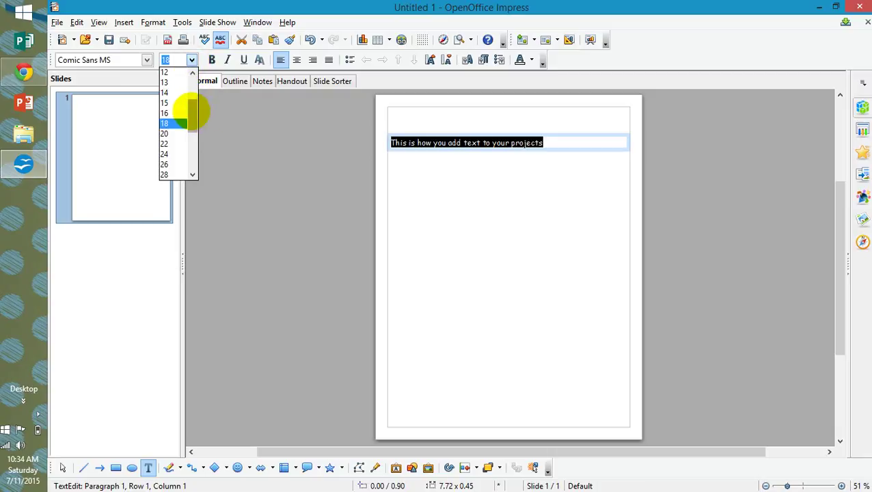
{"action": "scroll", "coordinate": [185, 126], "scroll_direction": "down", "scroll_amount": 2}
{"action": "left_click", "coordinate": [171, 164]}
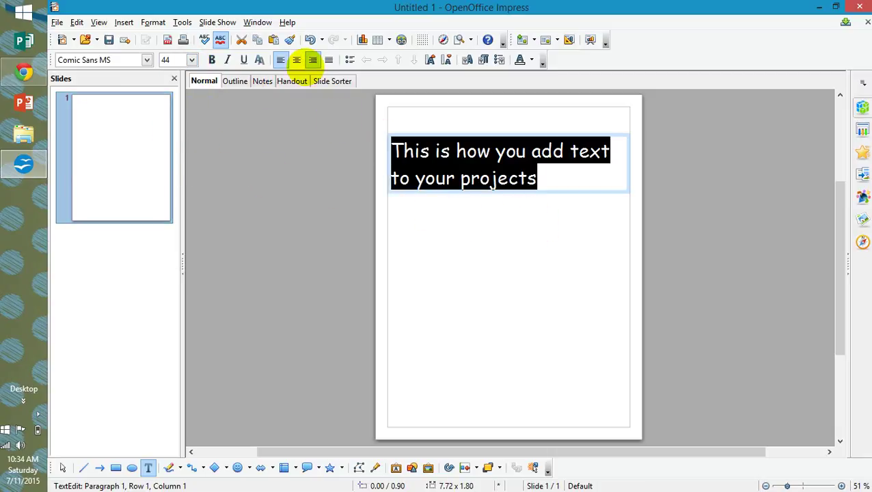
{"action": "left_click", "coordinate": [297, 59]}
{"action": "left_click", "coordinate": [516, 220]}
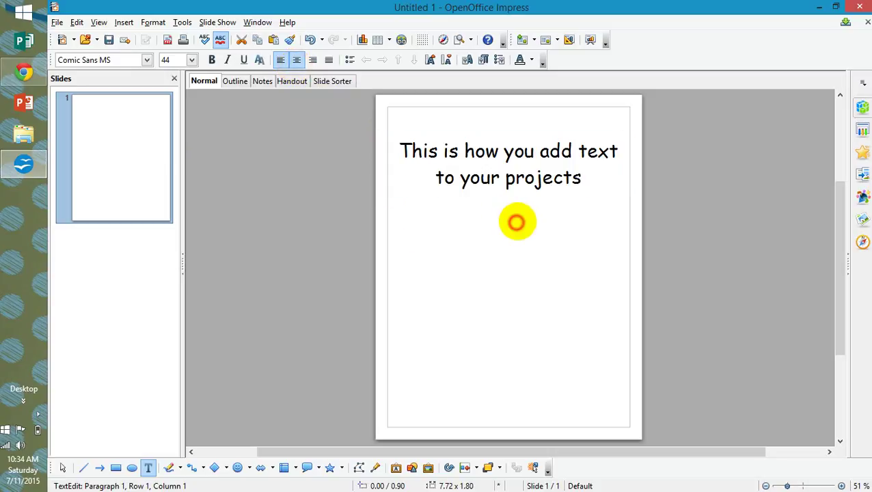